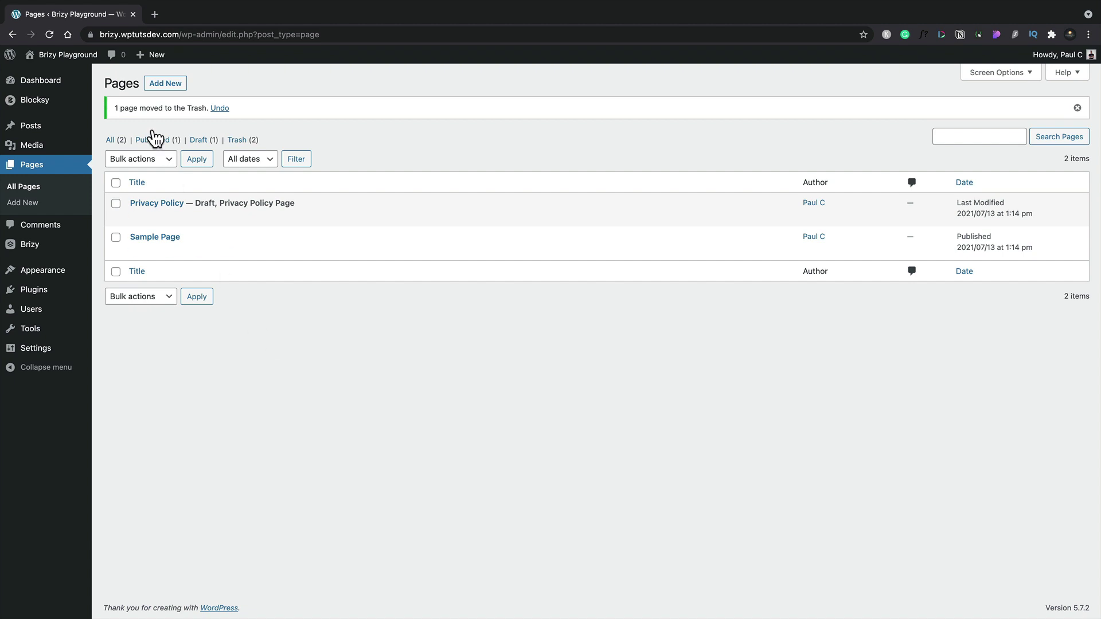
Start a new WordPress page and place the cursor in its title field.
left_click(154, 86)
left_click(150, 125)
Title the page 'Brizy', open it in Brizy, and browse the Layouts and Blocks libraries.
type("Brizy")
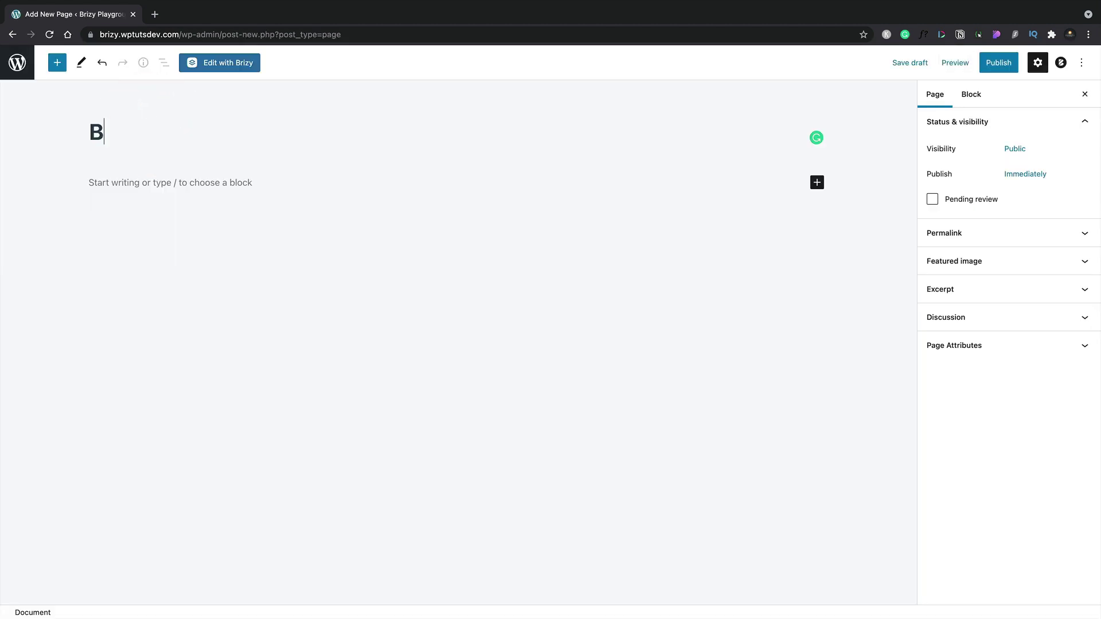
left_click(999, 66)
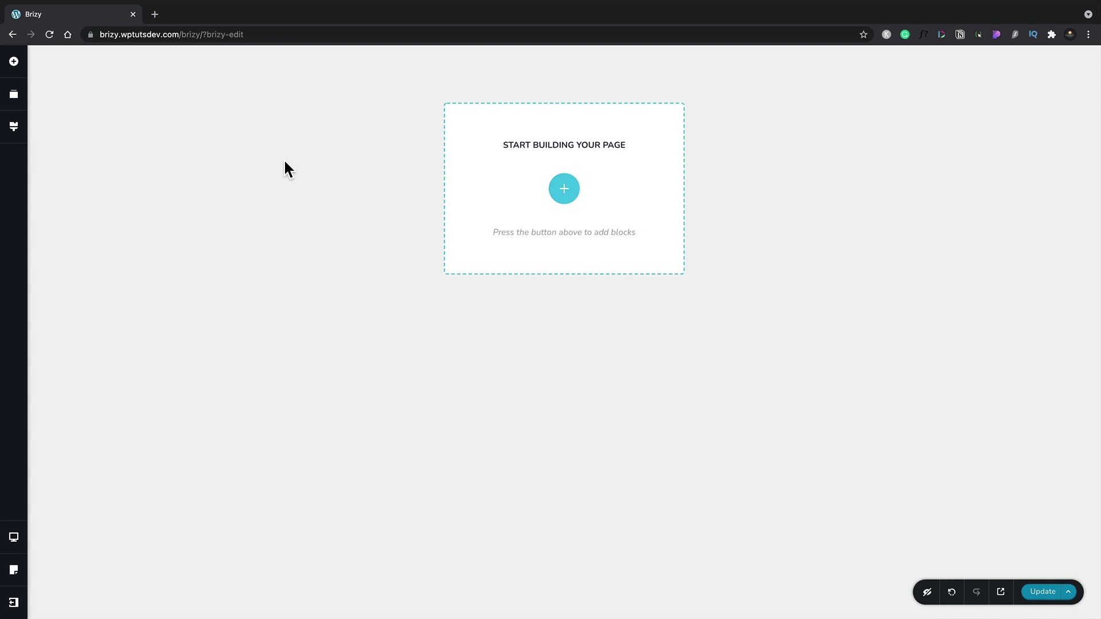
left_click(569, 194)
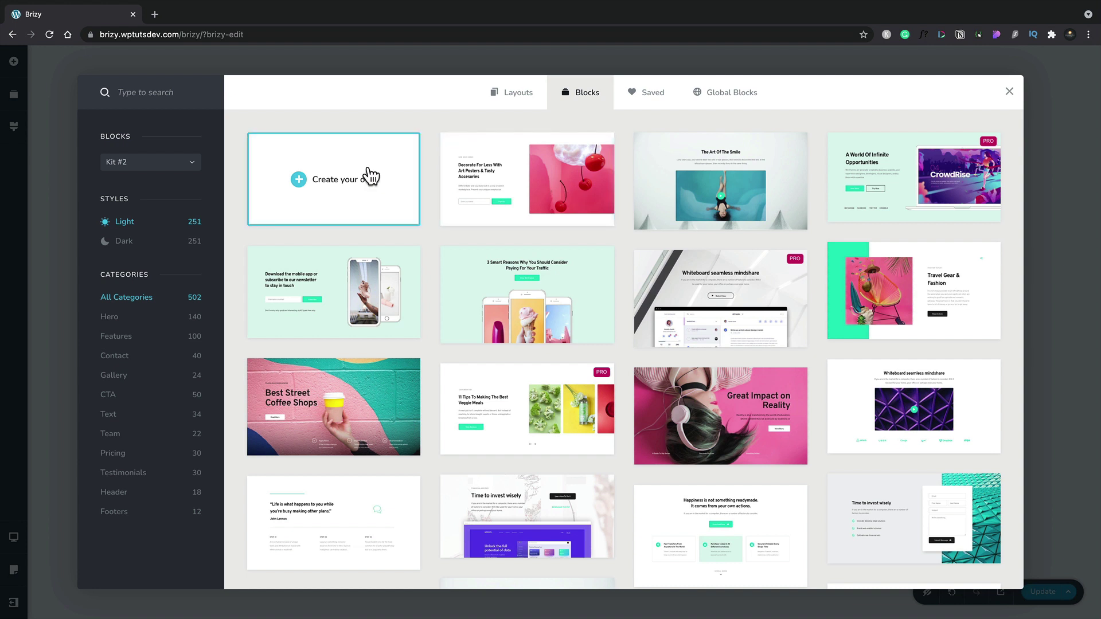
left_click(500, 104)
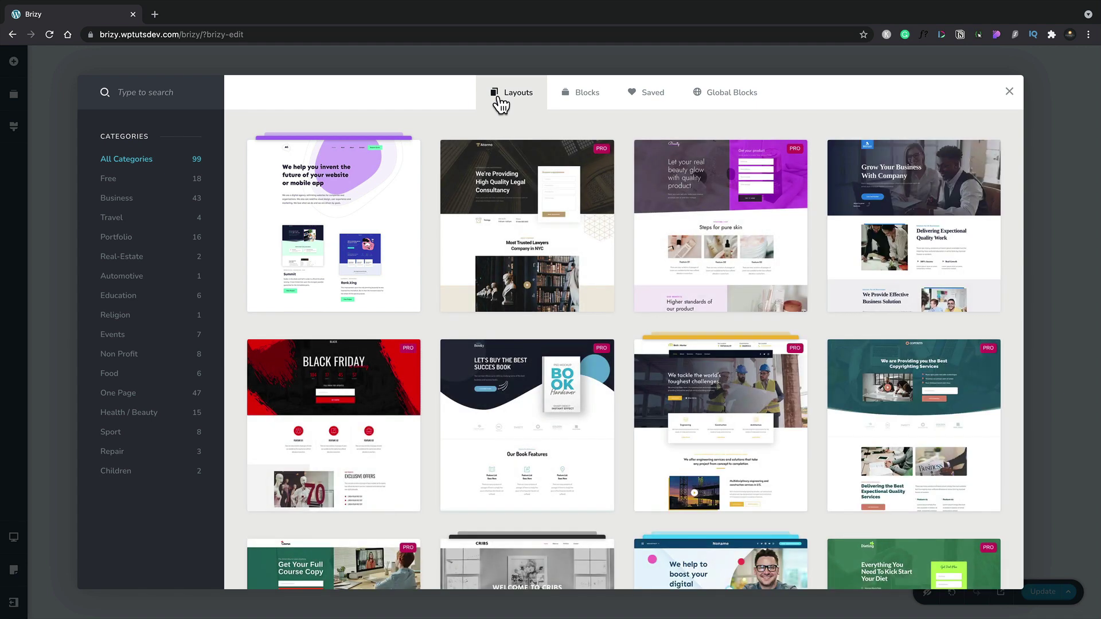
left_click(564, 97)
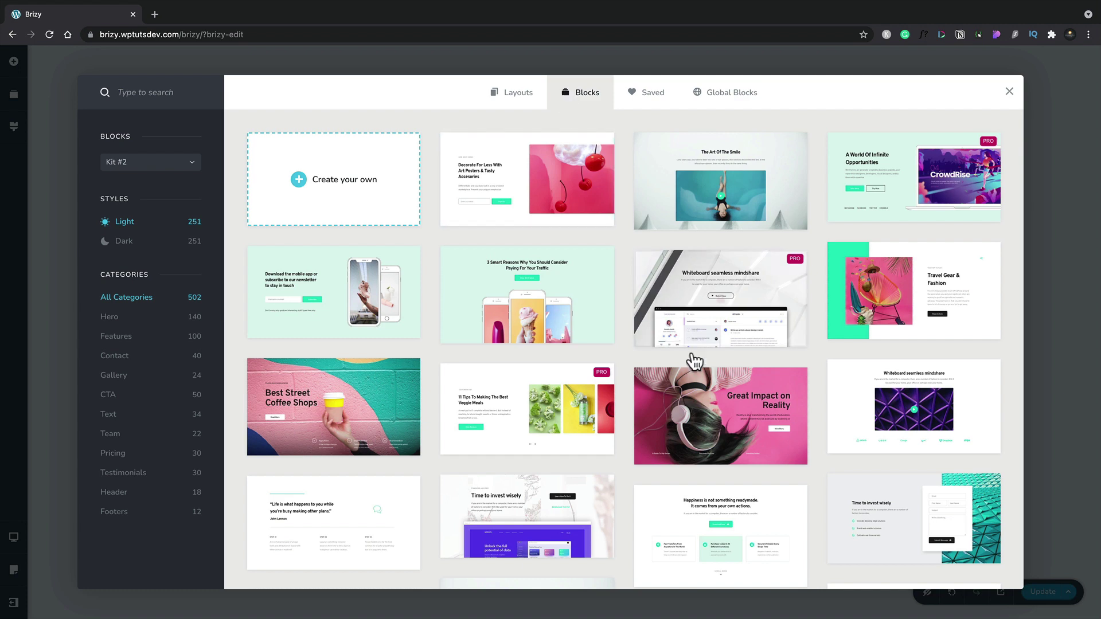
left_click(718, 430)
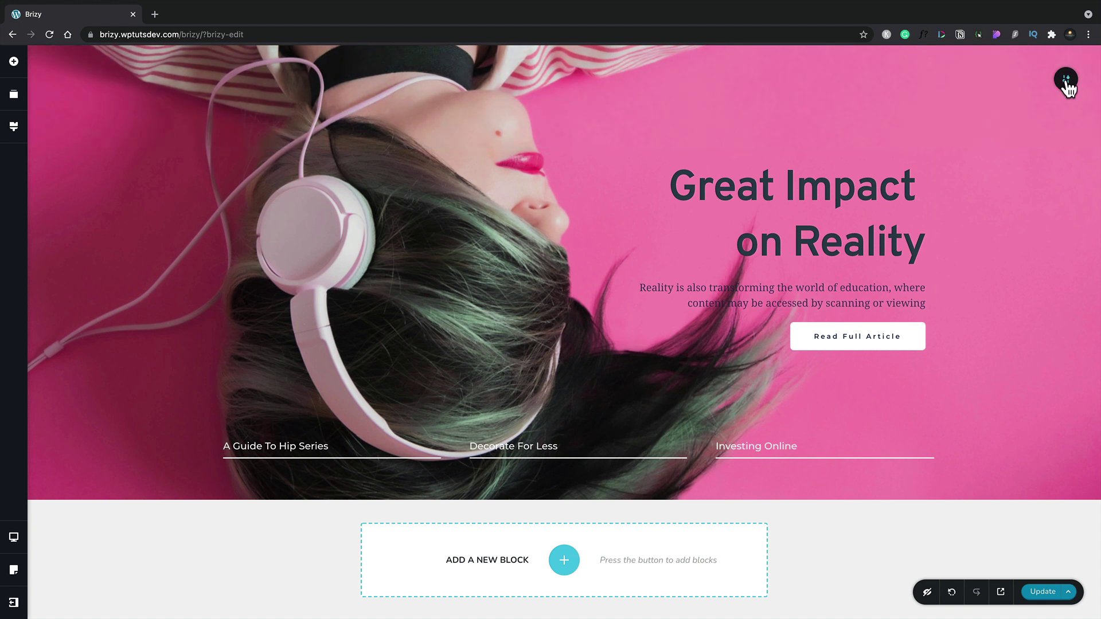
mouse_move(1068, 87)
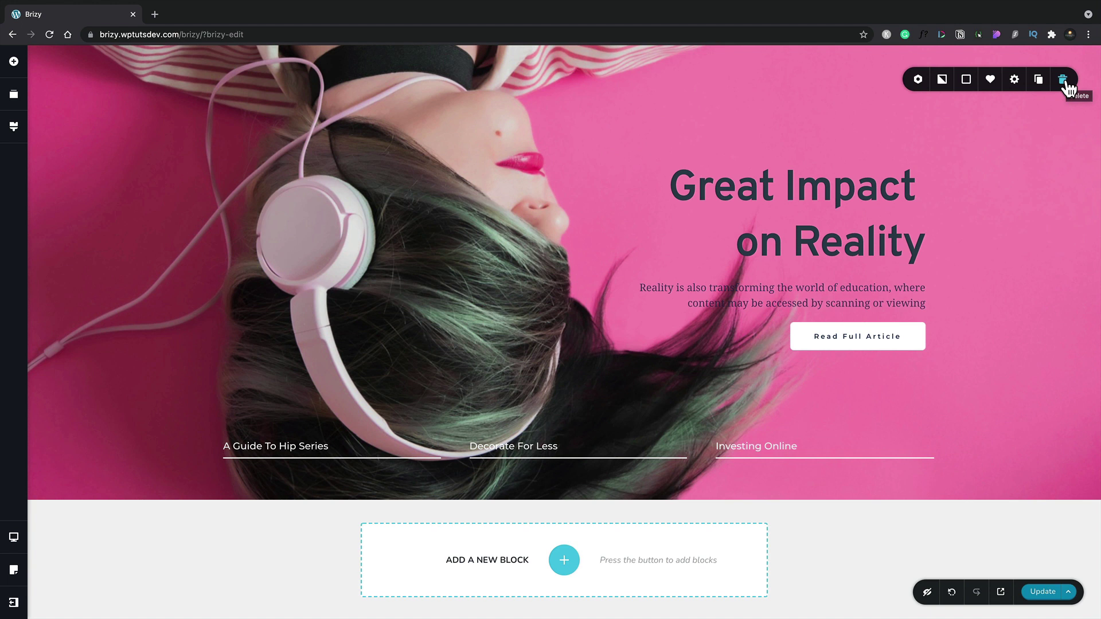
left_click(1016, 81)
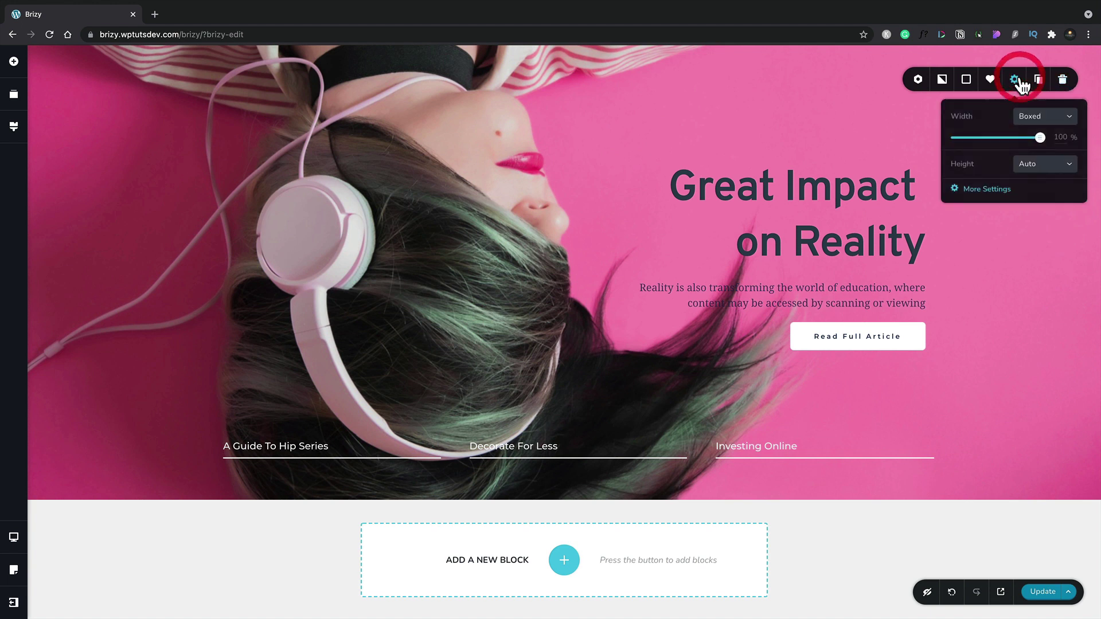
left_click(1032, 118)
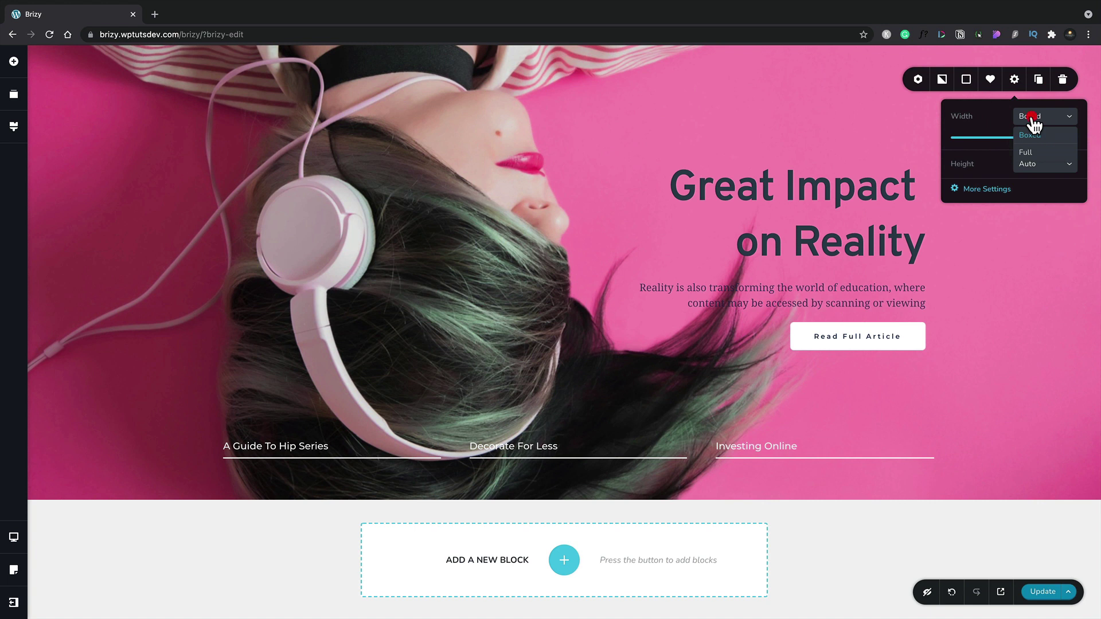
left_click(1032, 118)
left_click(1014, 83)
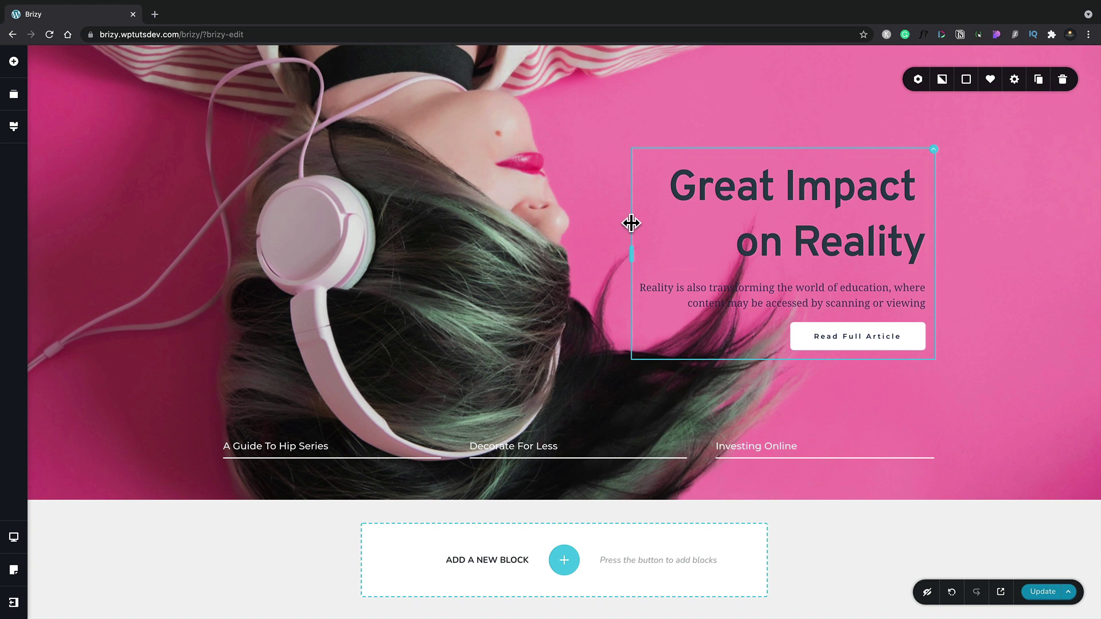
left_click(572, 230)
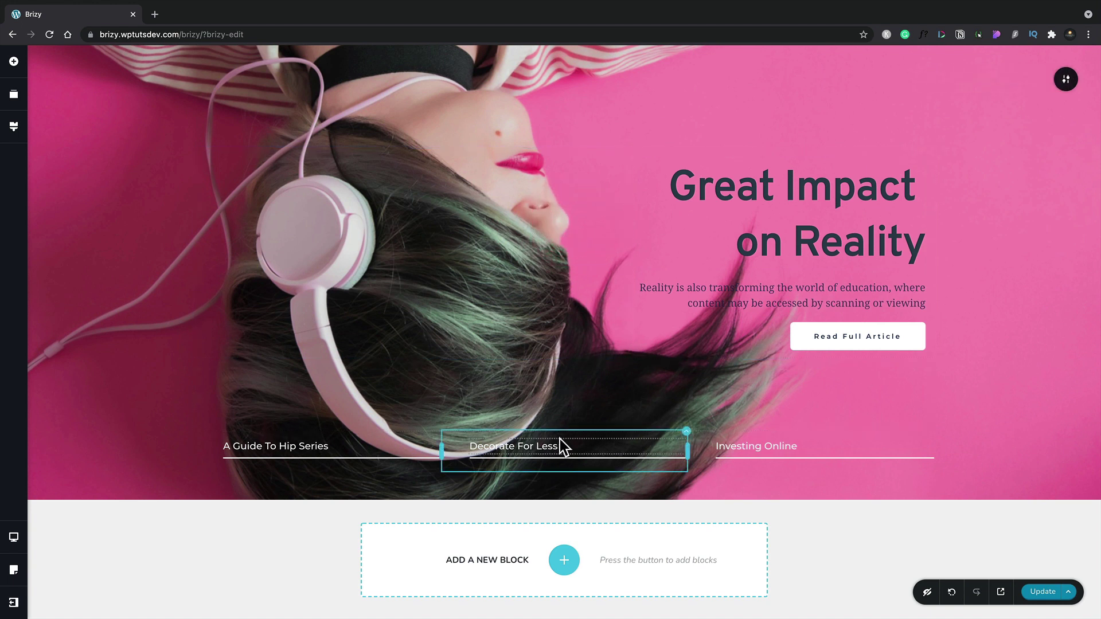
left_click(414, 454)
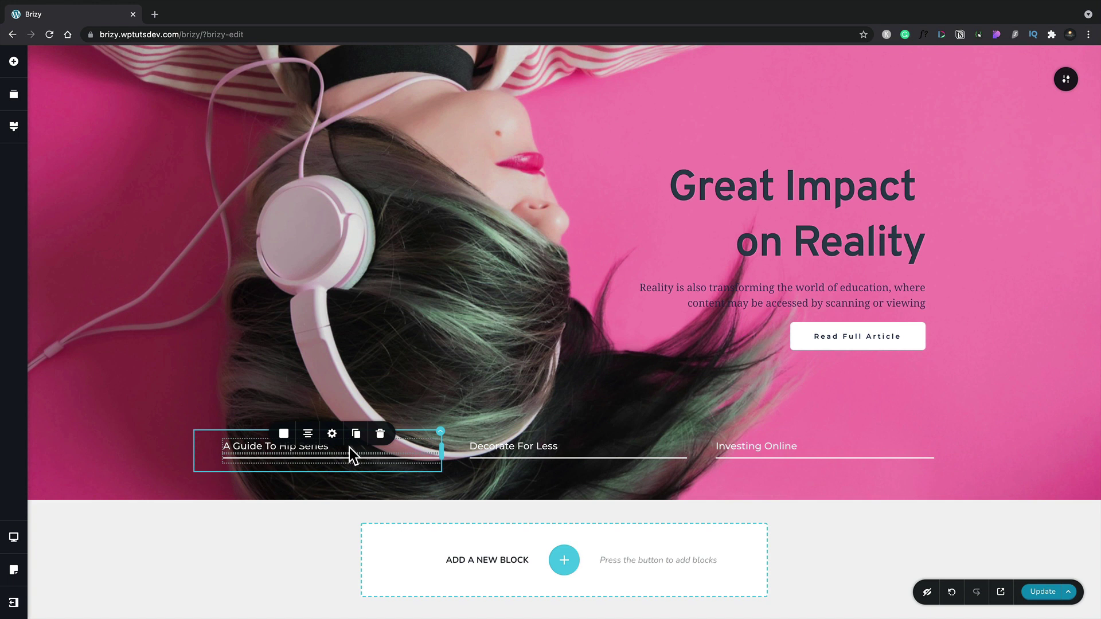
left_click(808, 194)
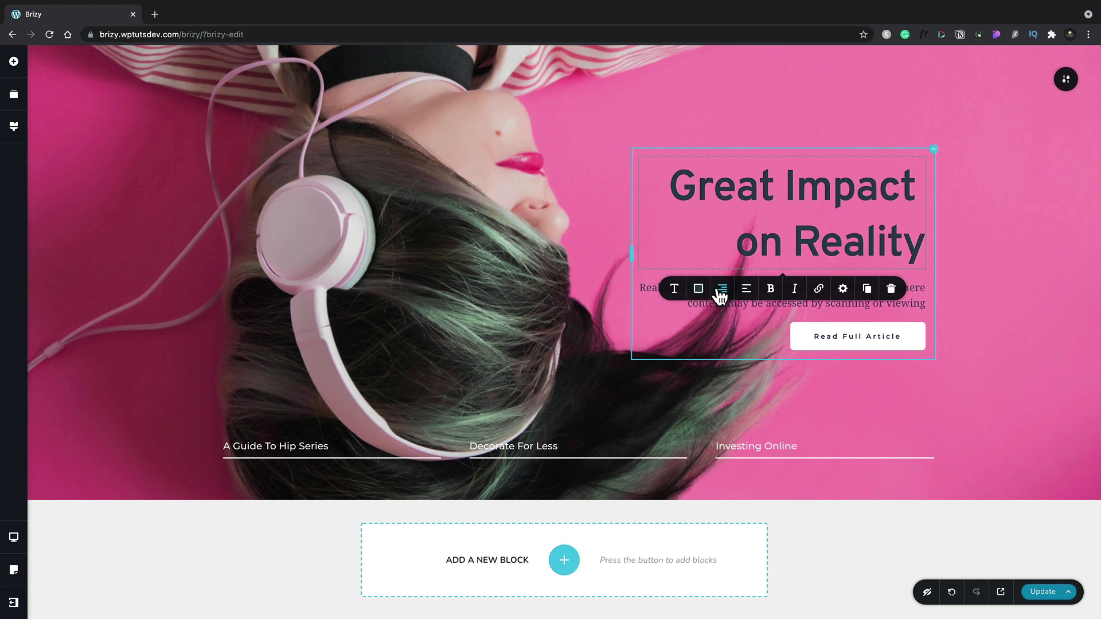
left_click(807, 335)
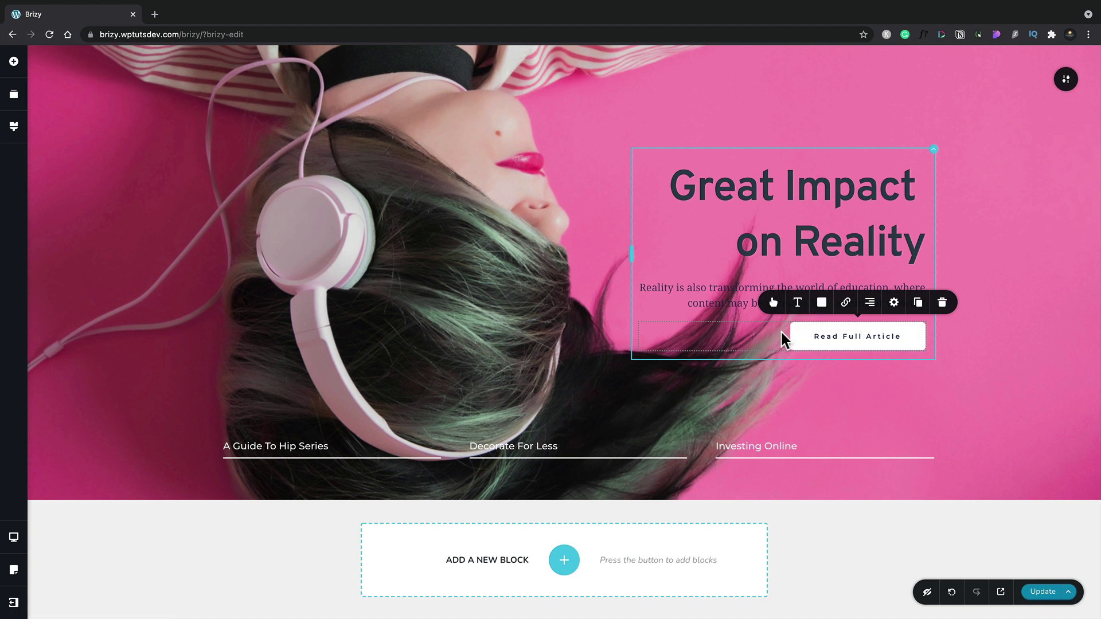
right_click(797, 340)
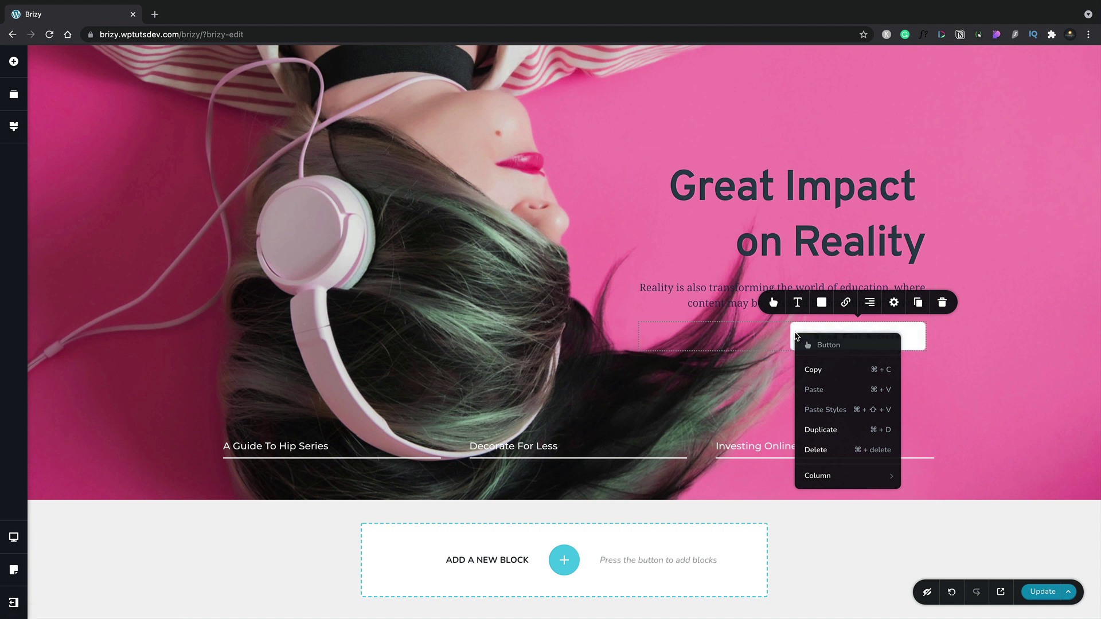
left_click(821, 434)
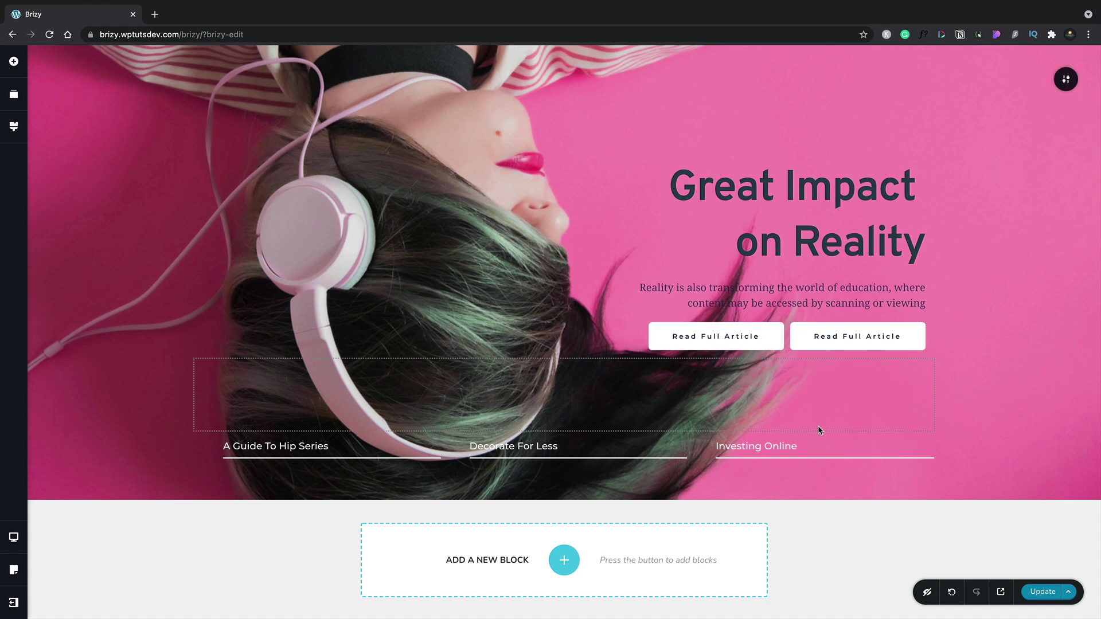
left_click(710, 337)
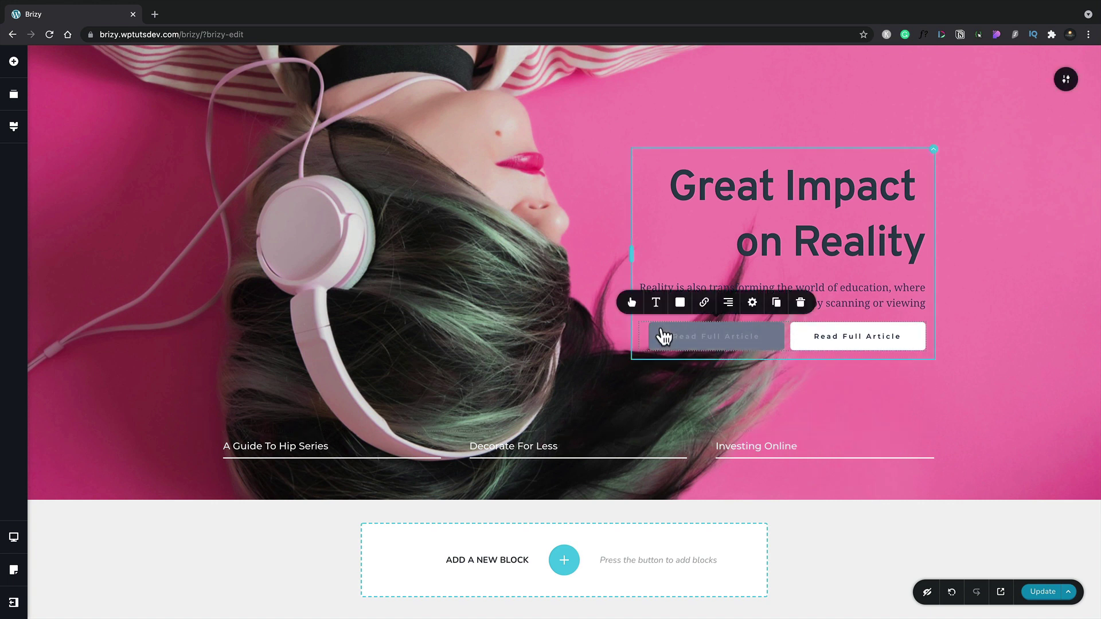
left_click(680, 304)
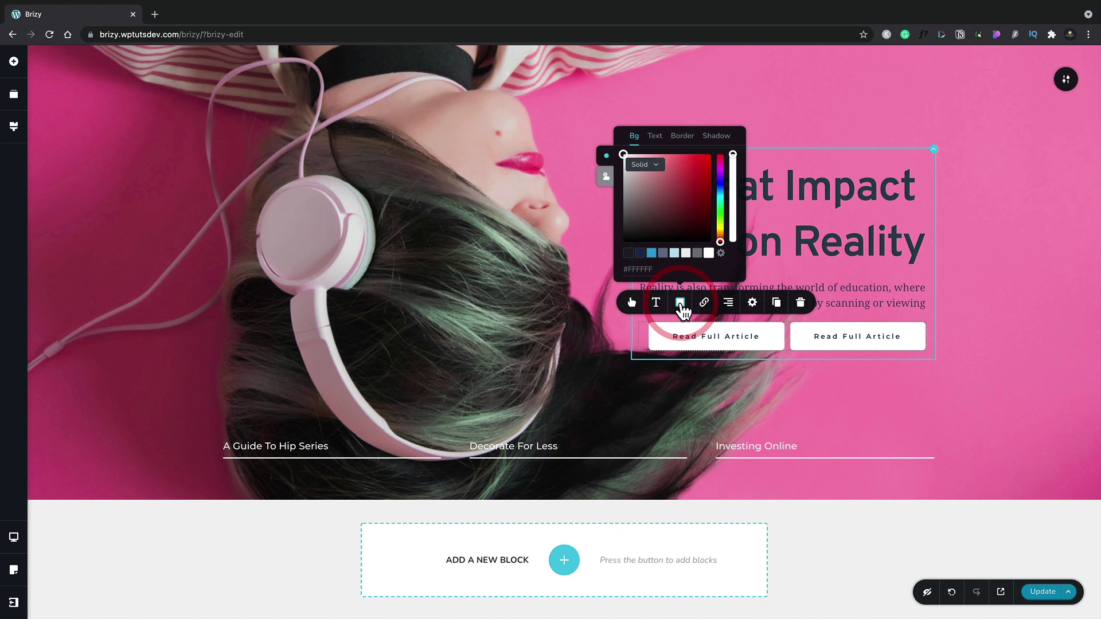
left_click(663, 253)
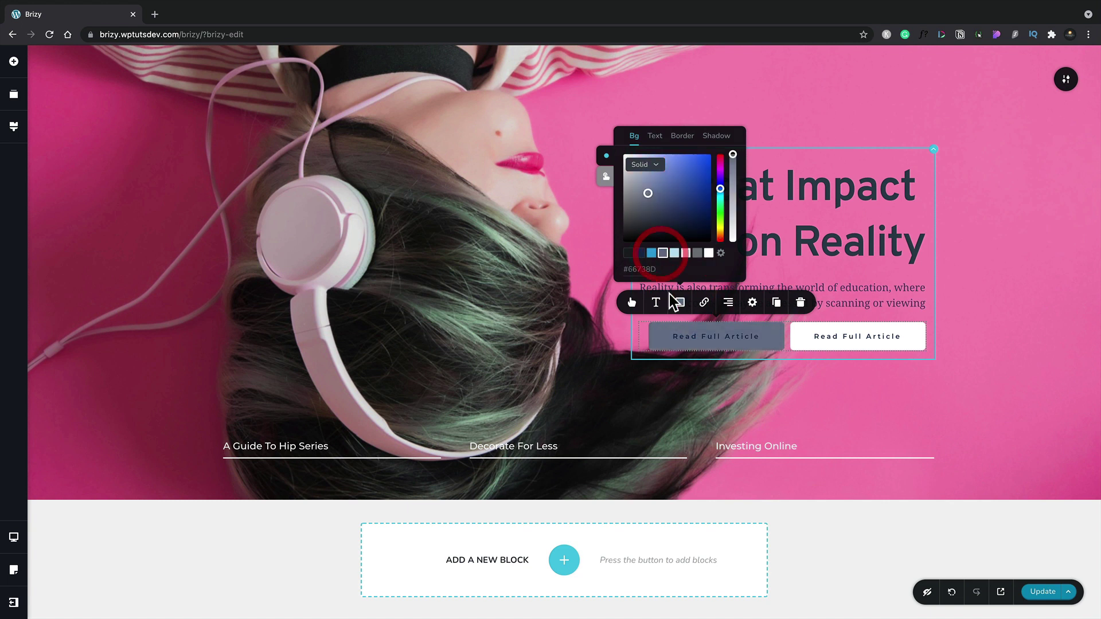
left_click(695, 336)
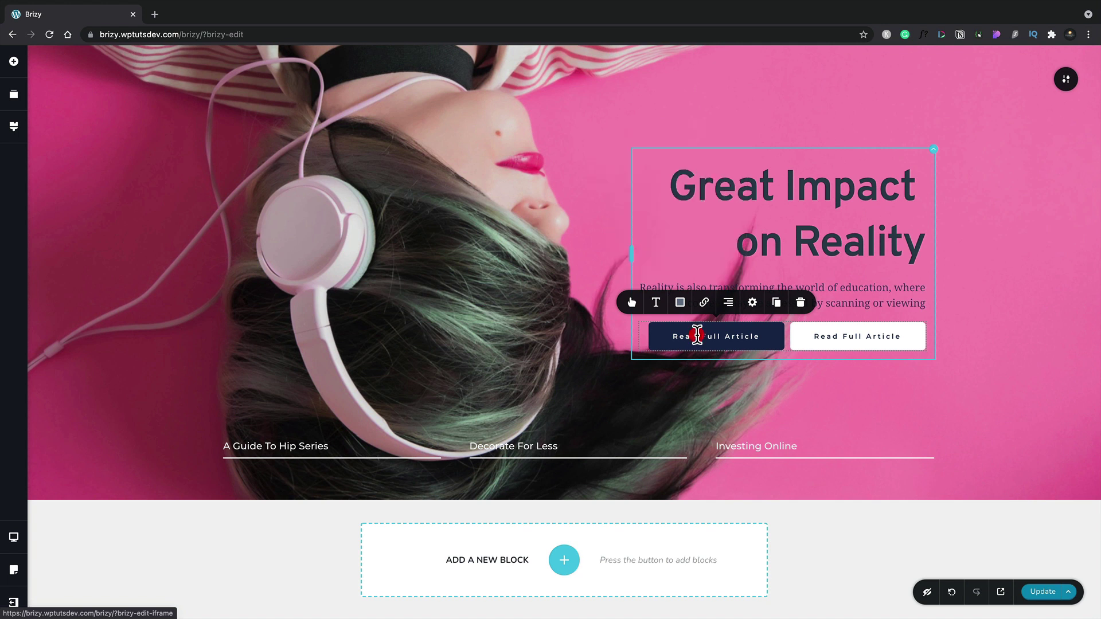
left_click(800, 303)
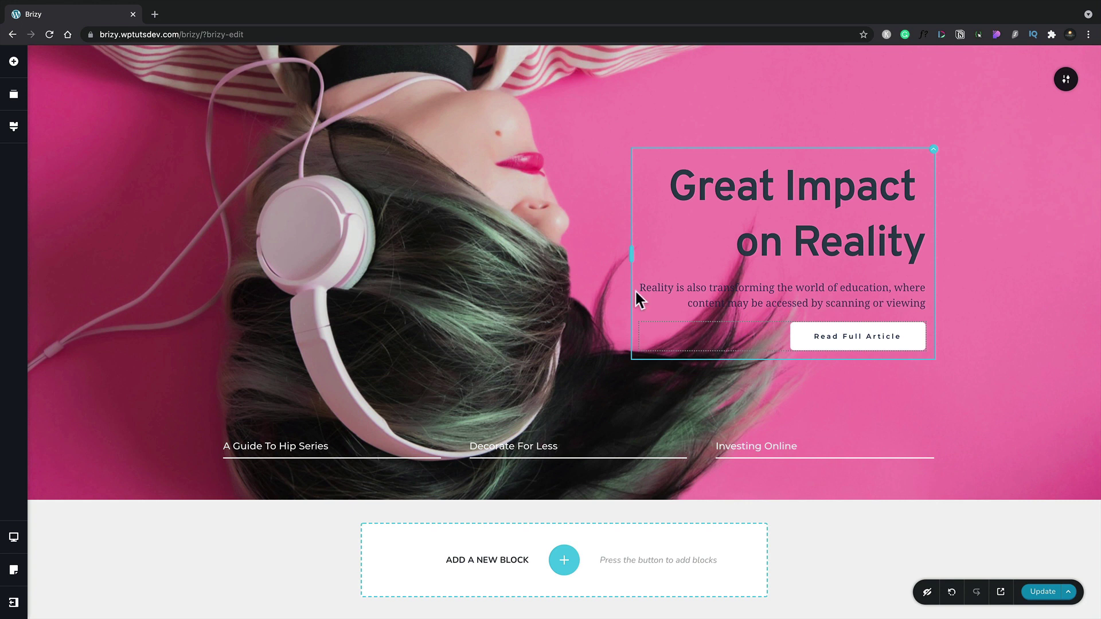
Try dragging a Sidebar element onto the hero, then show the Reorder Blocks list.
left_click(14, 62)
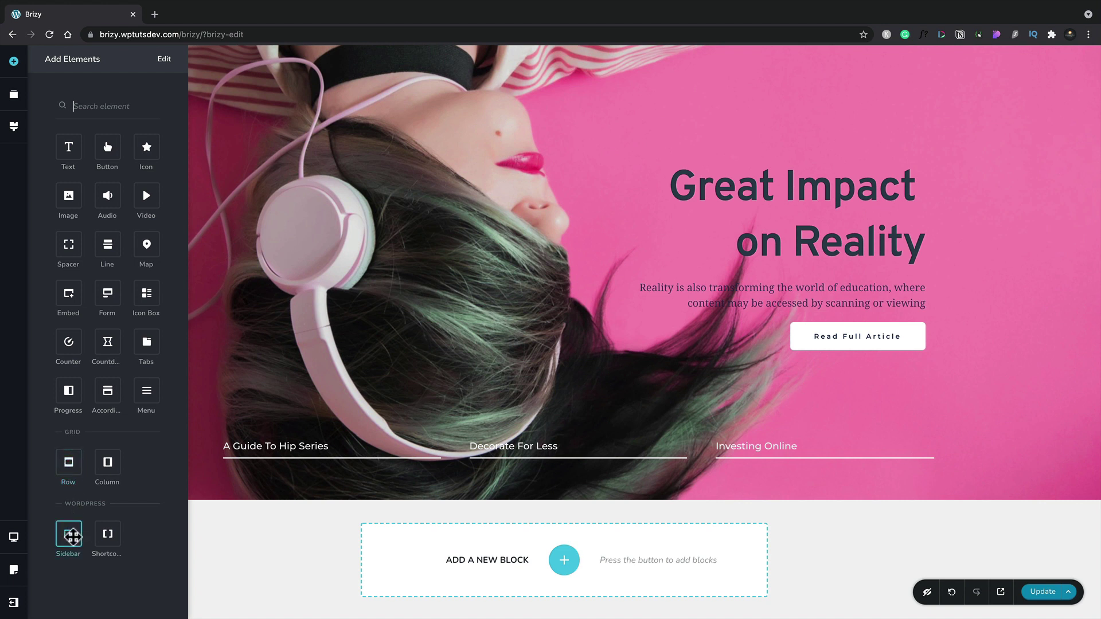
left_click_drag(72, 536, 50, 110)
left_click(15, 102)
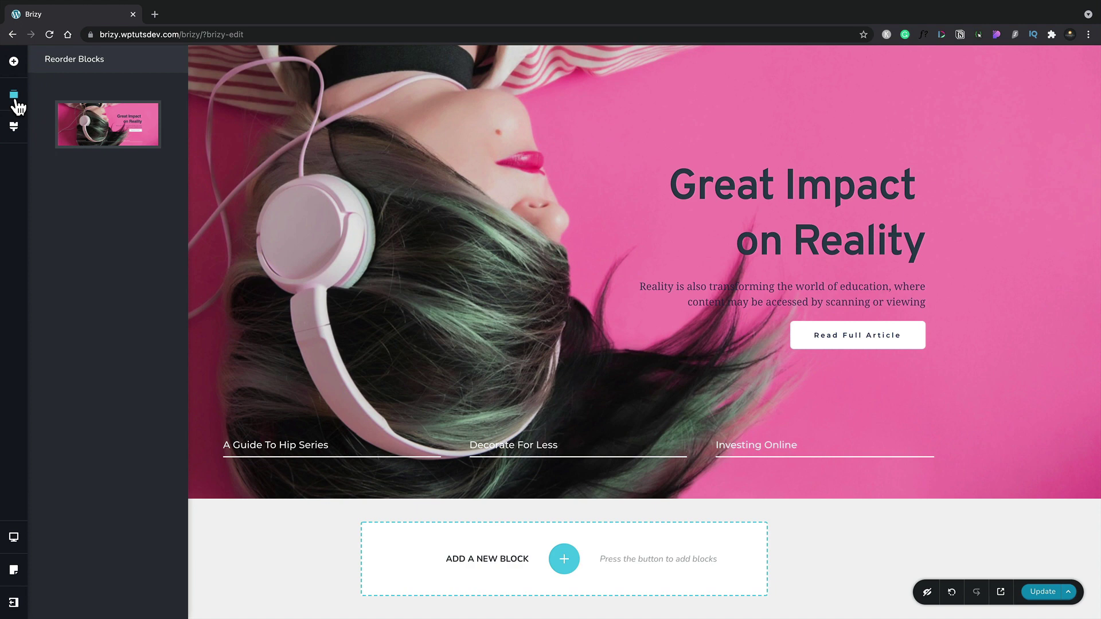
Insert the 'Best Headphones For Audiophiles' block from the premade block library.
left_click(563, 565)
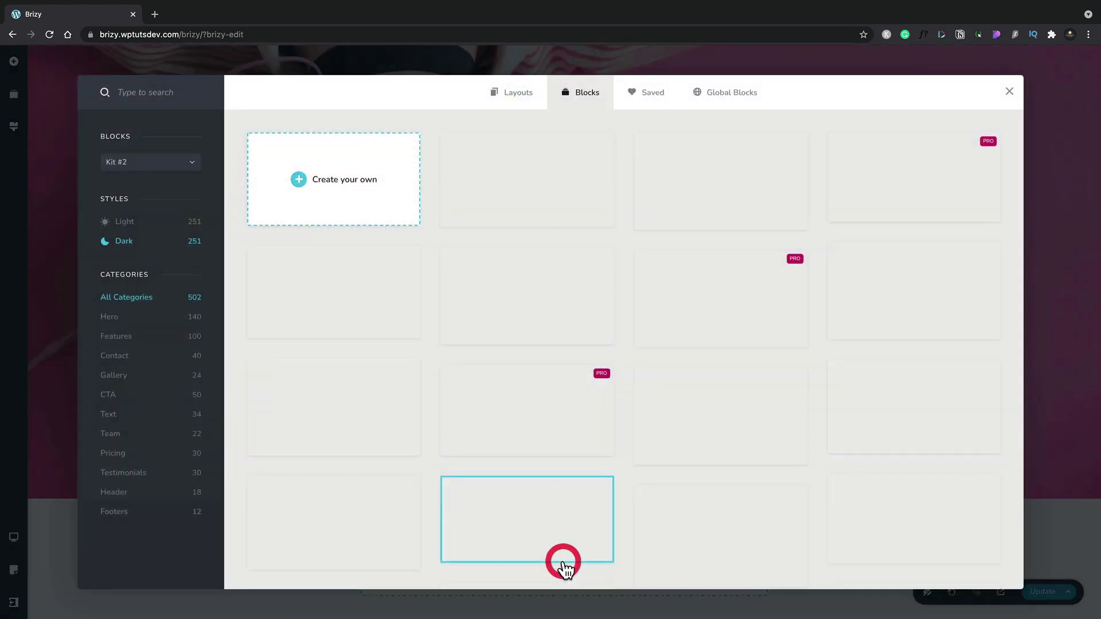
scroll(541, 492, "down", 3)
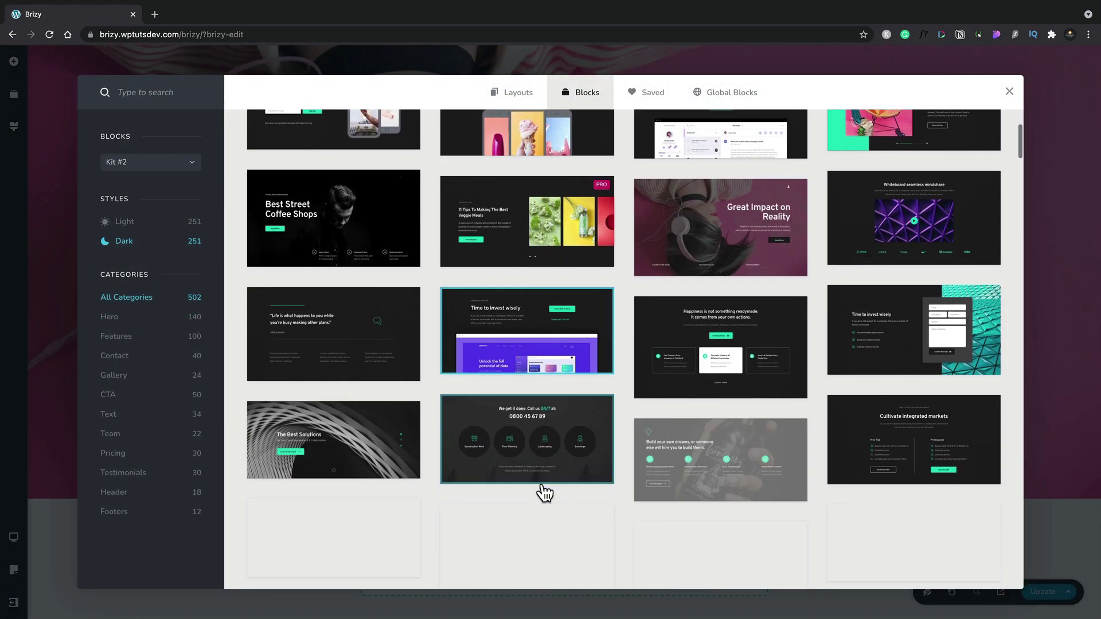
scroll(544, 492, "down", 10)
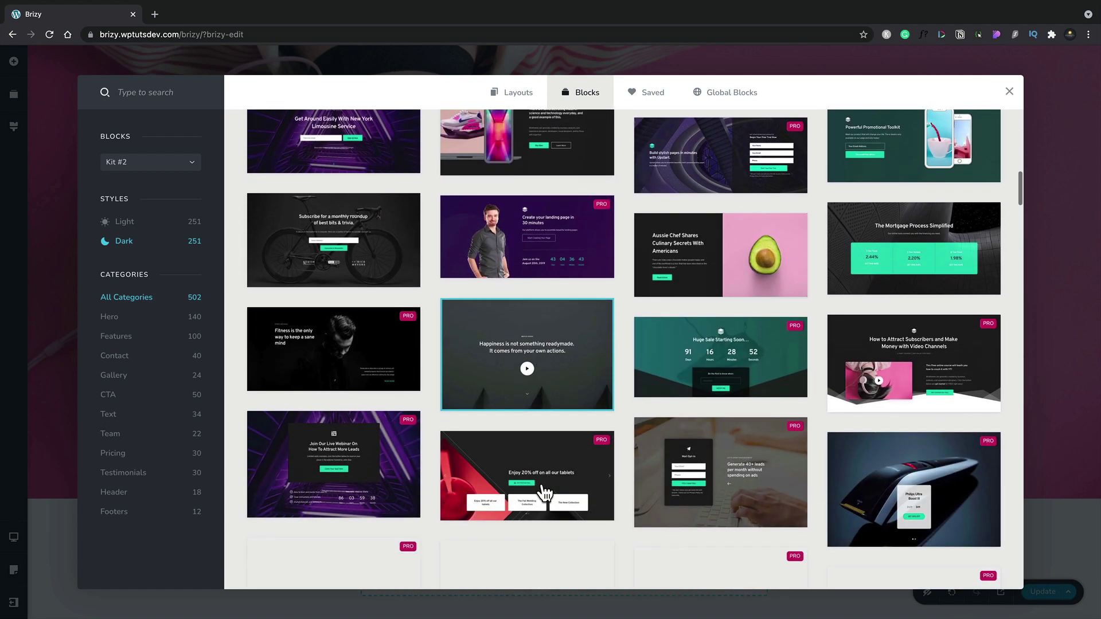
scroll(545, 492, "down", 5)
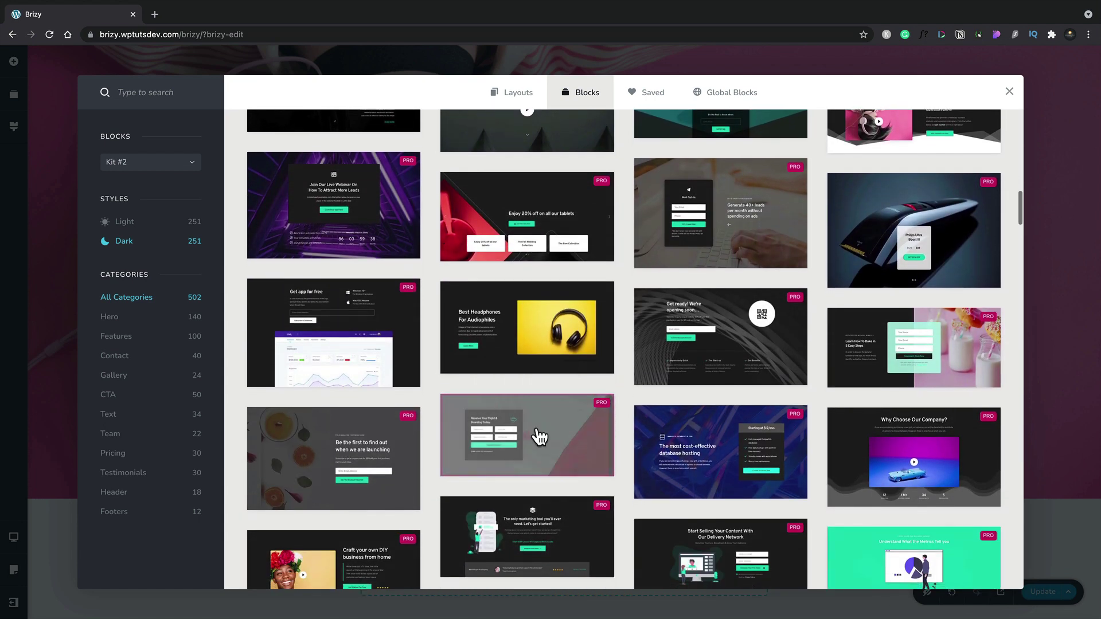
left_click(533, 341)
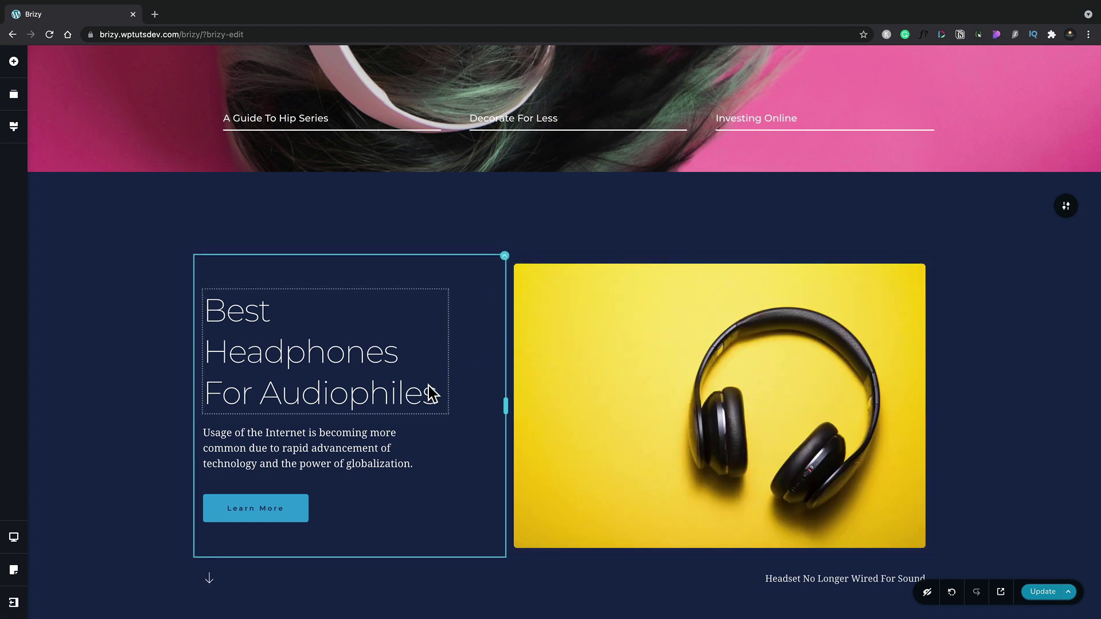
Reorder the blocks, return the pink hero to the top, and delete the headphones block.
left_click(11, 101)
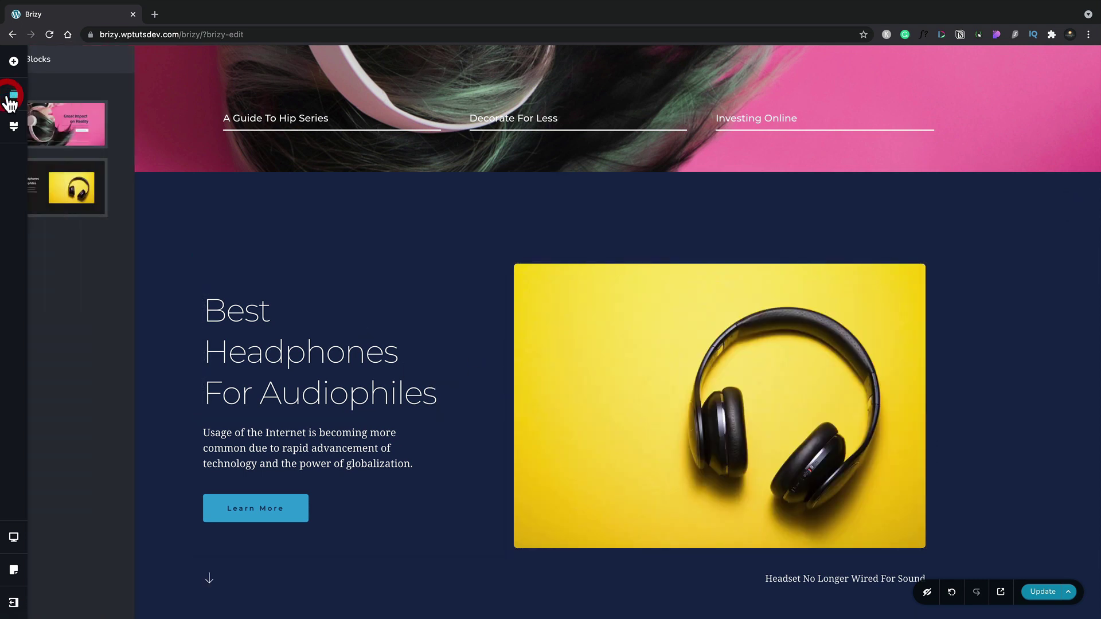
mouse_move(98, 102)
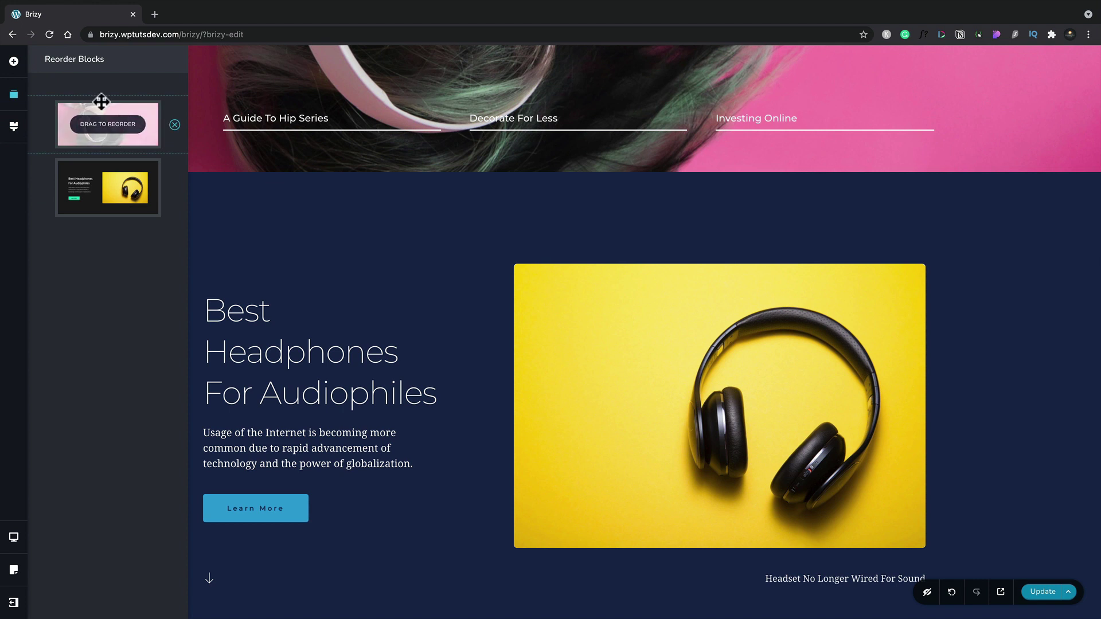
left_click_drag(108, 121, 109, 165)
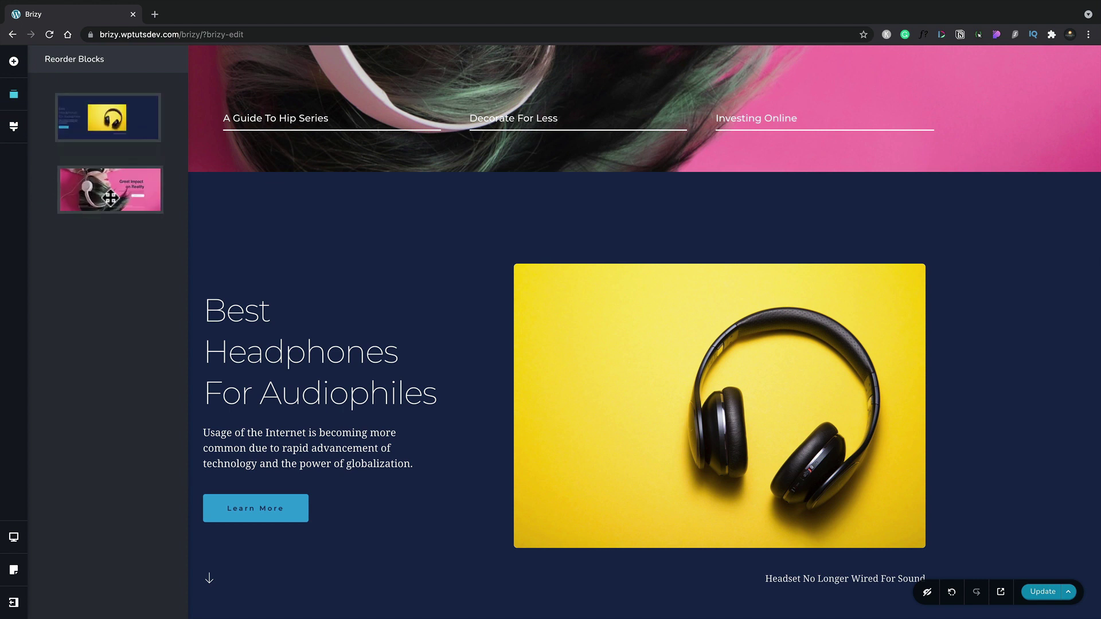
left_click_drag(110, 198, 98, 175)
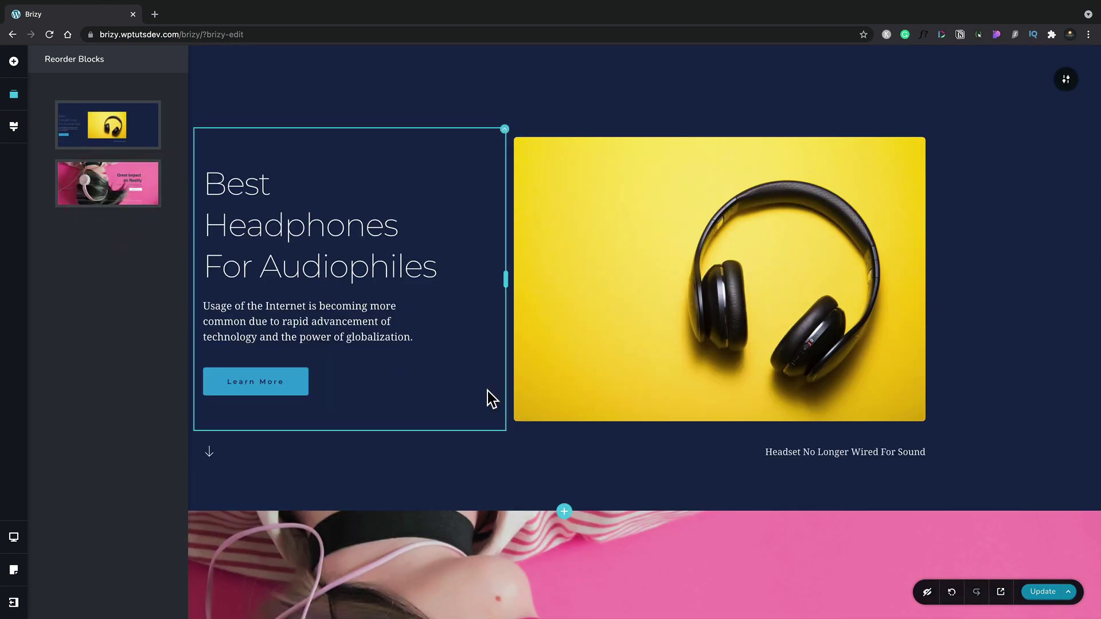
scroll(488, 391, "down", 5)
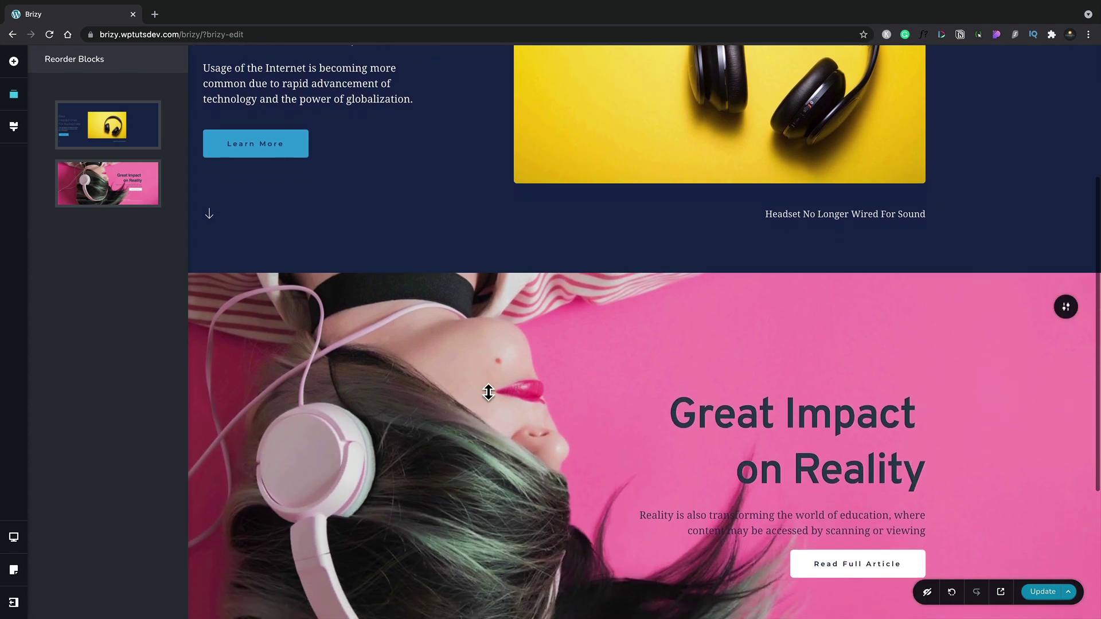
scroll(488, 391, "down", 2)
scroll(487, 391, "up", 1)
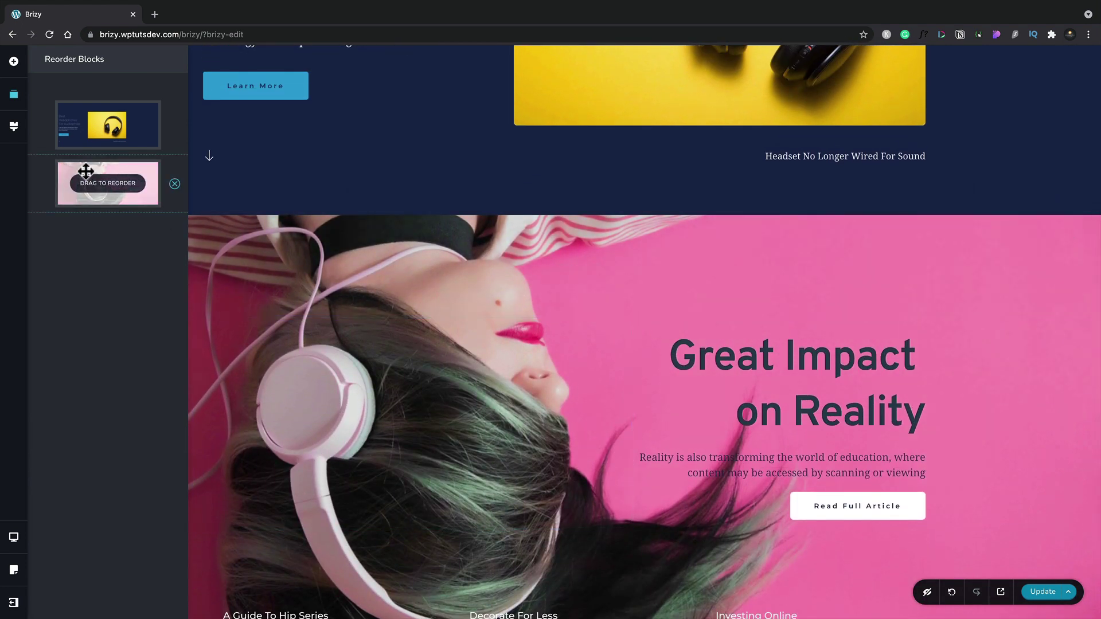
left_click_drag(90, 184, 94, 123)
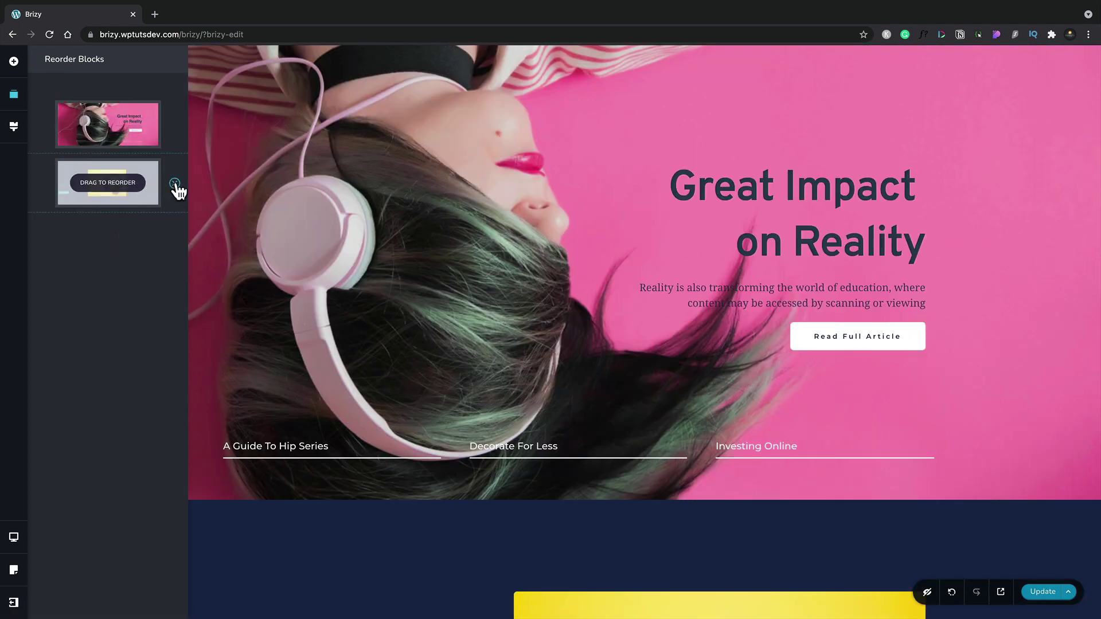
left_click(174, 185)
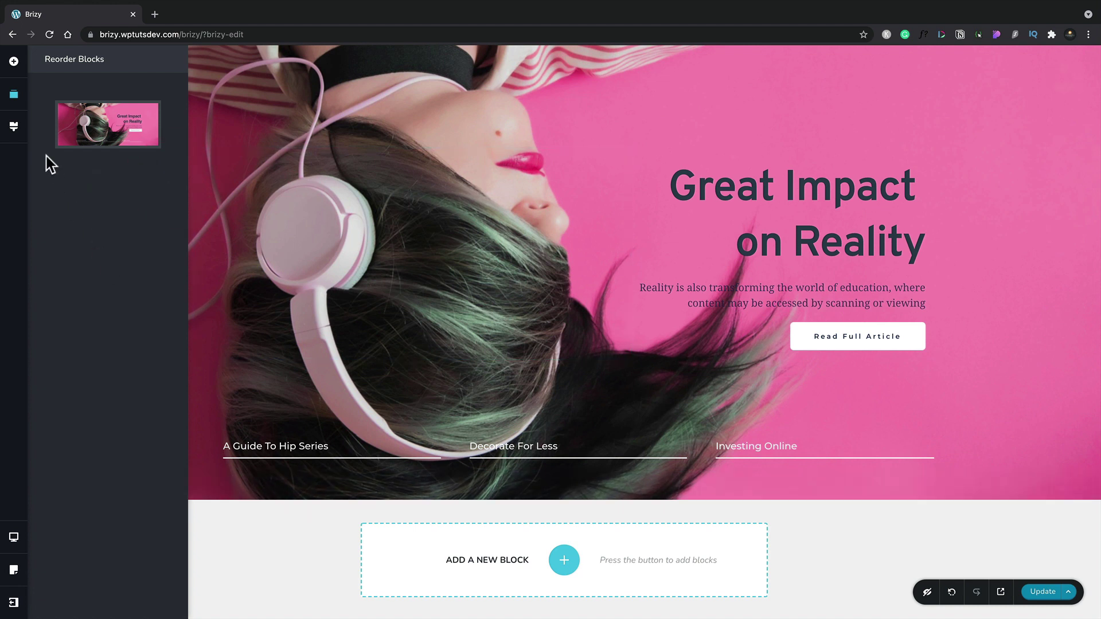
Review the Styling panel's Current Style presets, keeping Brizy default selected.
left_click(18, 130)
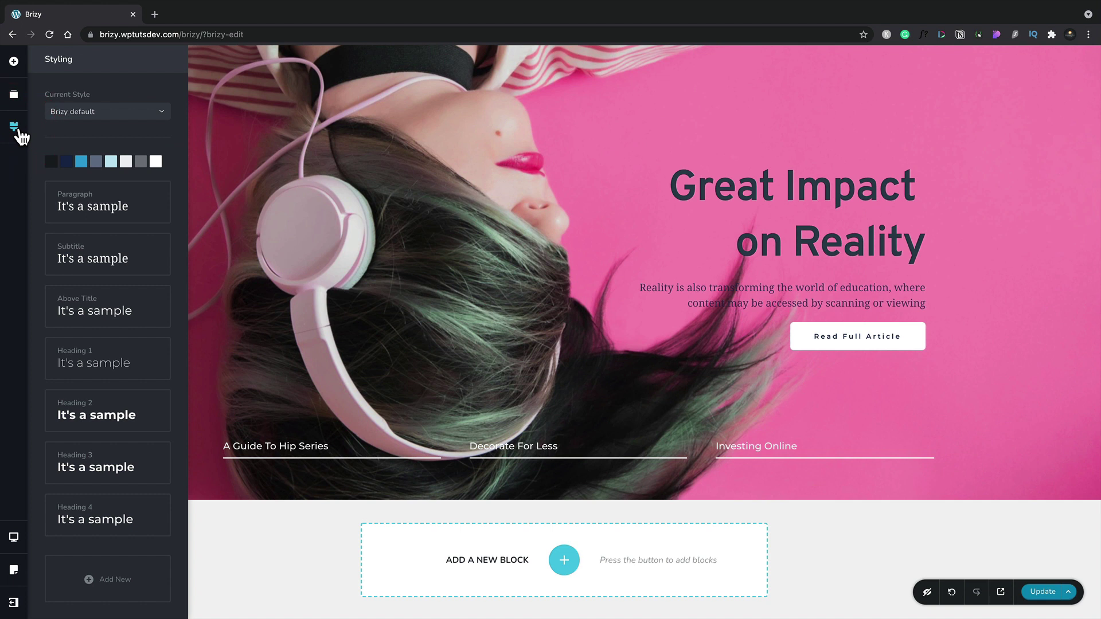
left_click(109, 116)
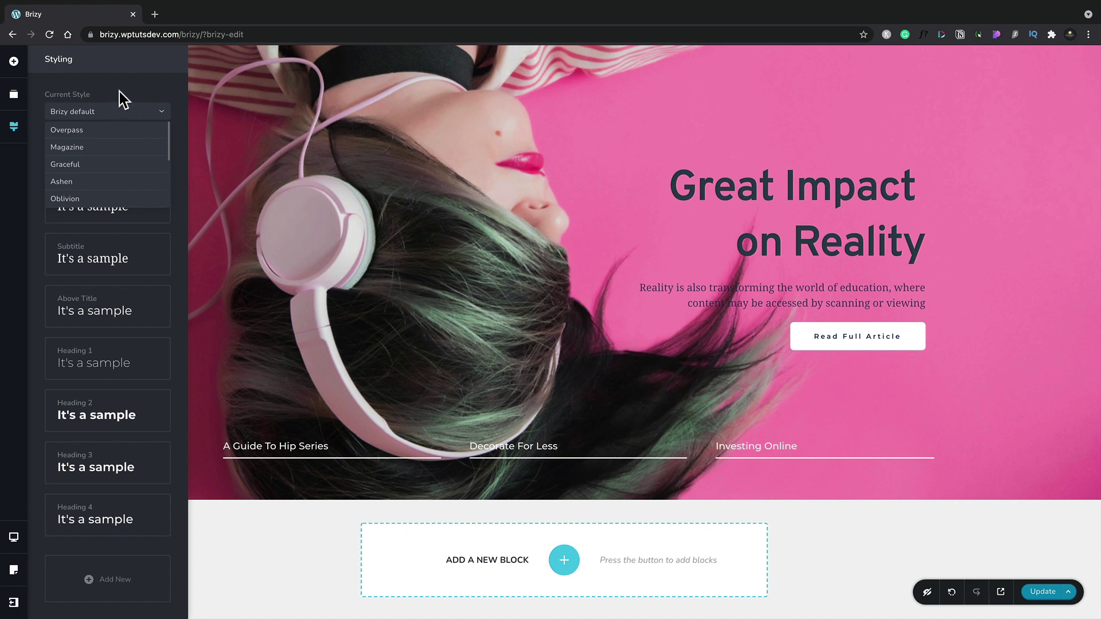
left_click(120, 92)
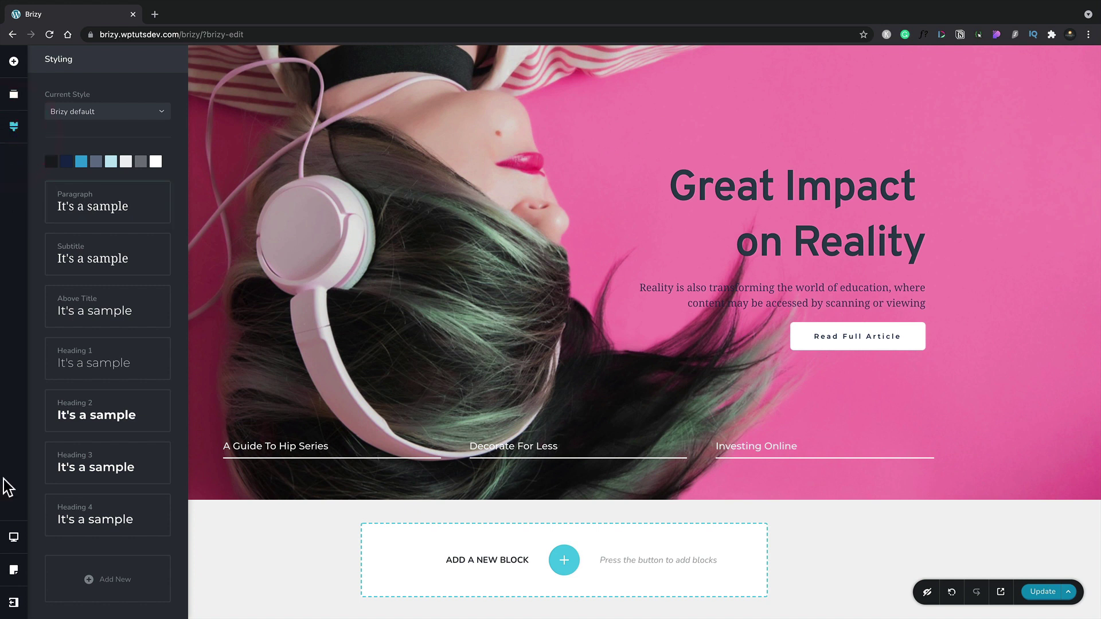
left_click(12, 542)
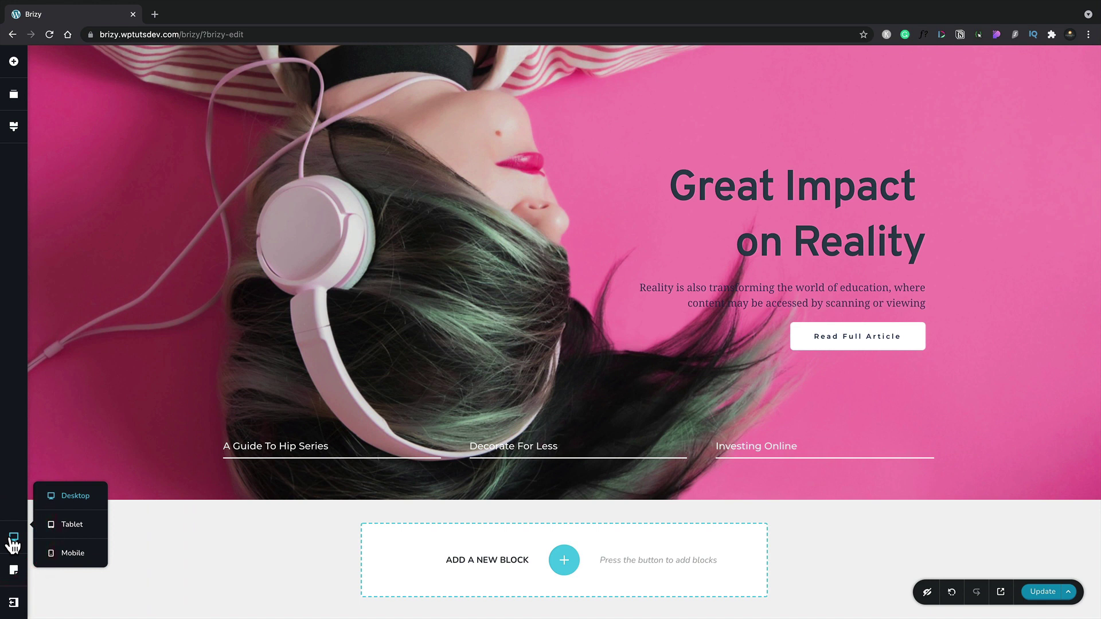
left_click(78, 523)
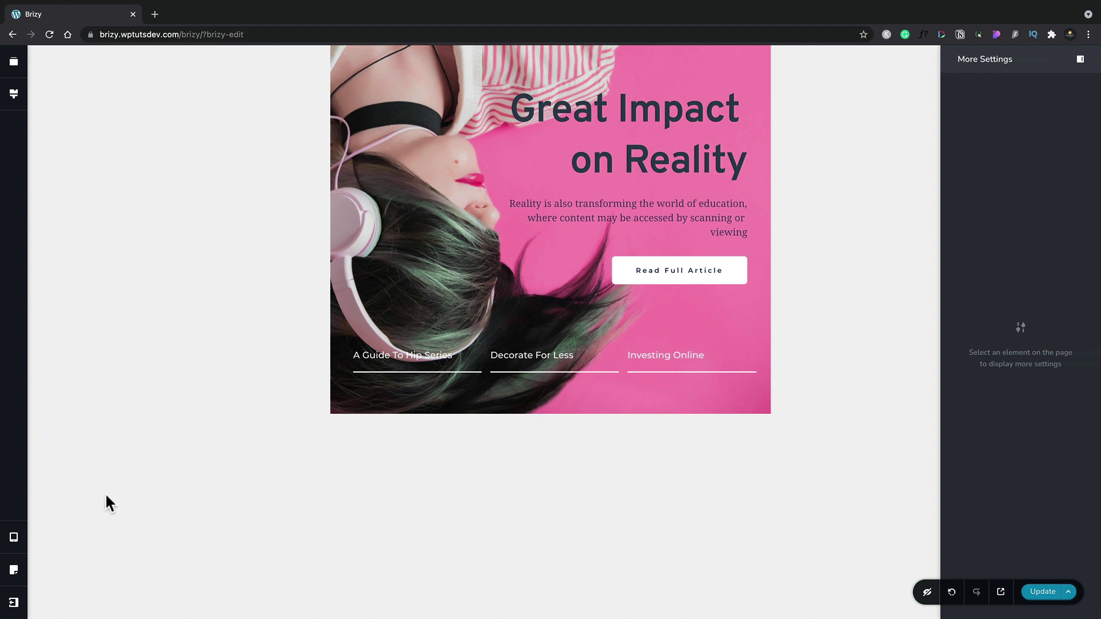
left_click(22, 539)
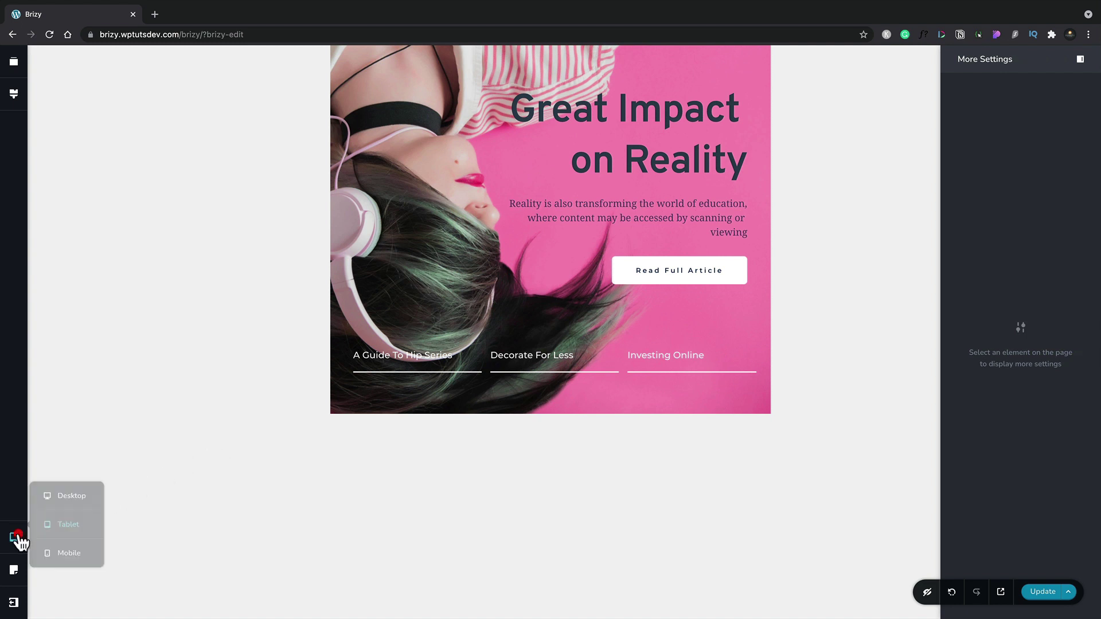
left_click(85, 551)
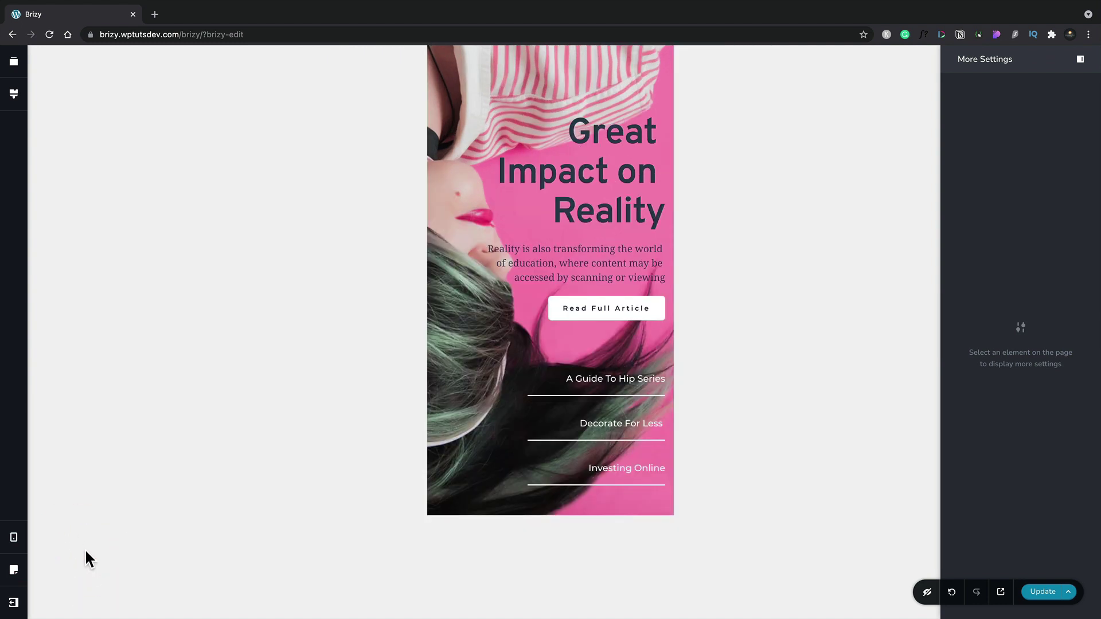
left_click(14, 571)
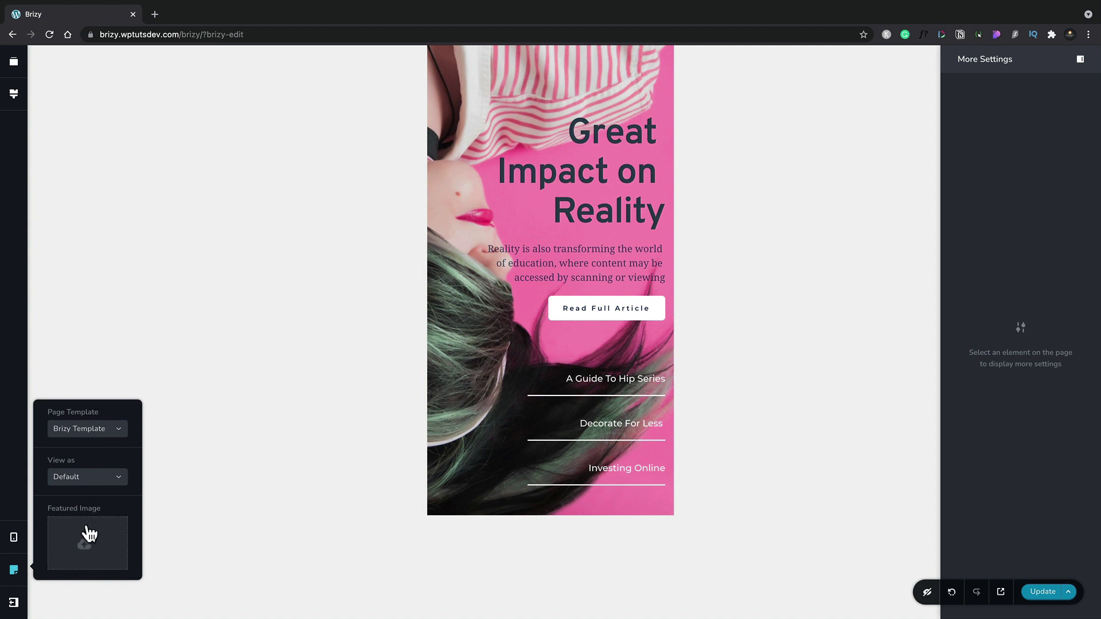
left_click(14, 604)
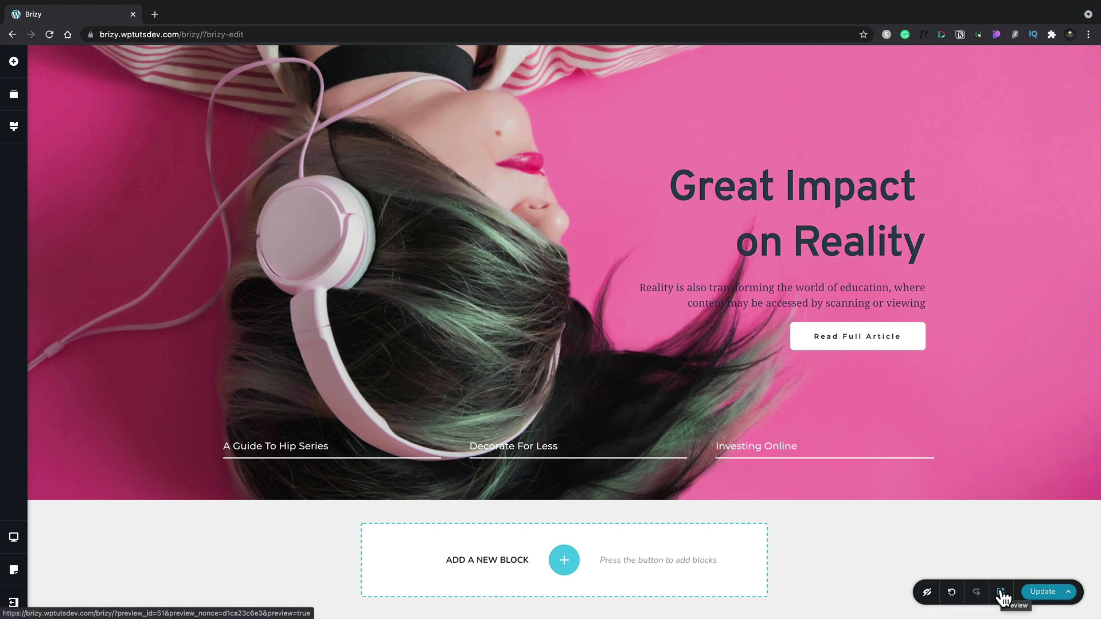
left_click(1070, 594)
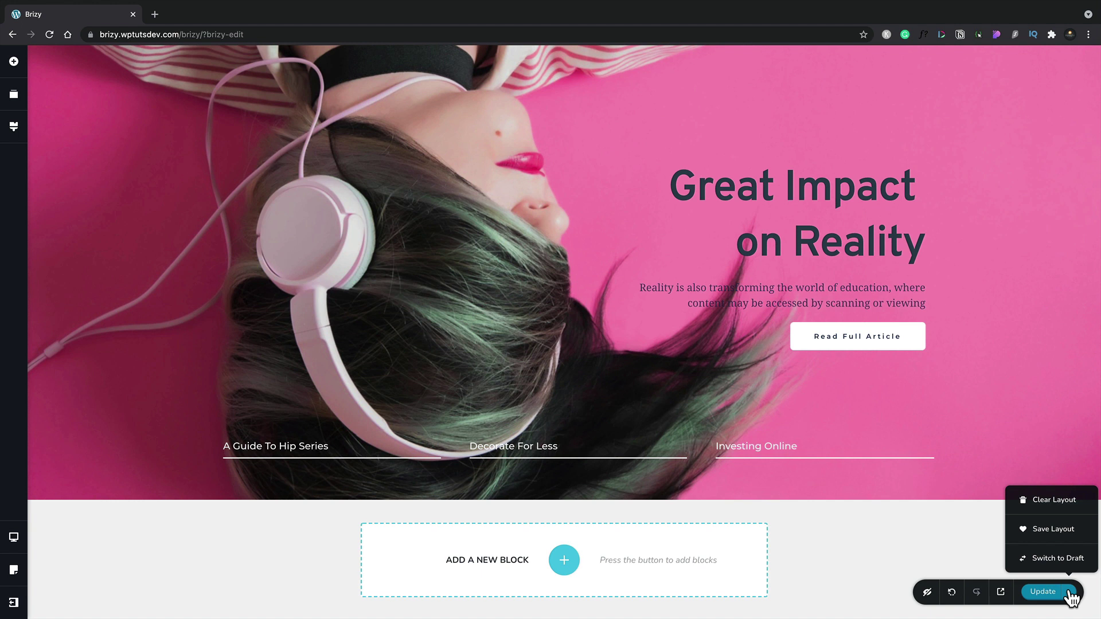
left_click(293, 554)
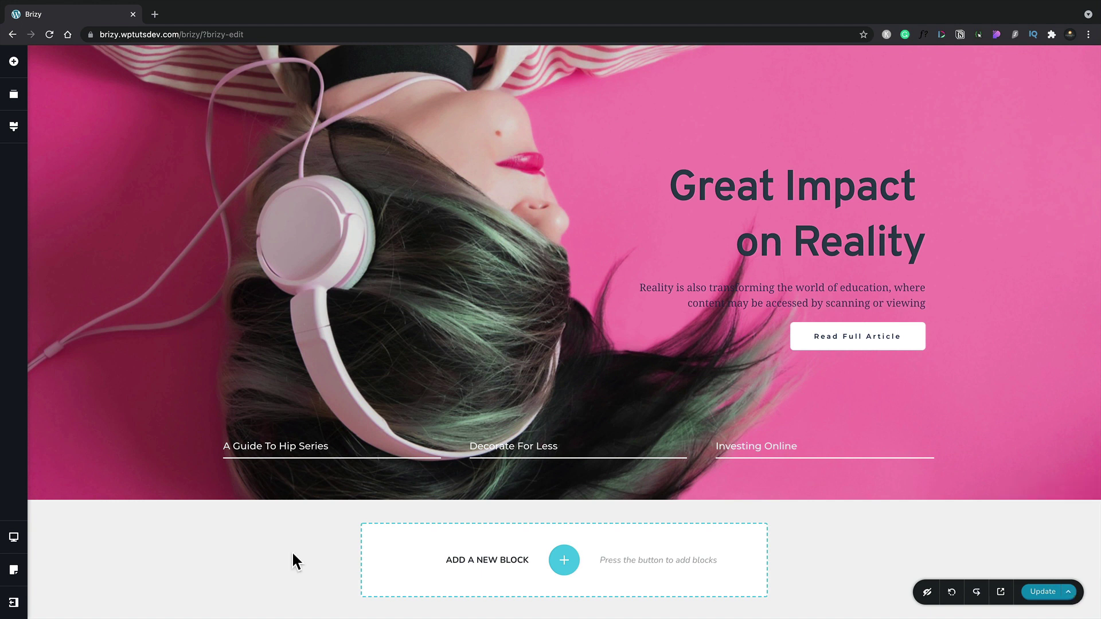